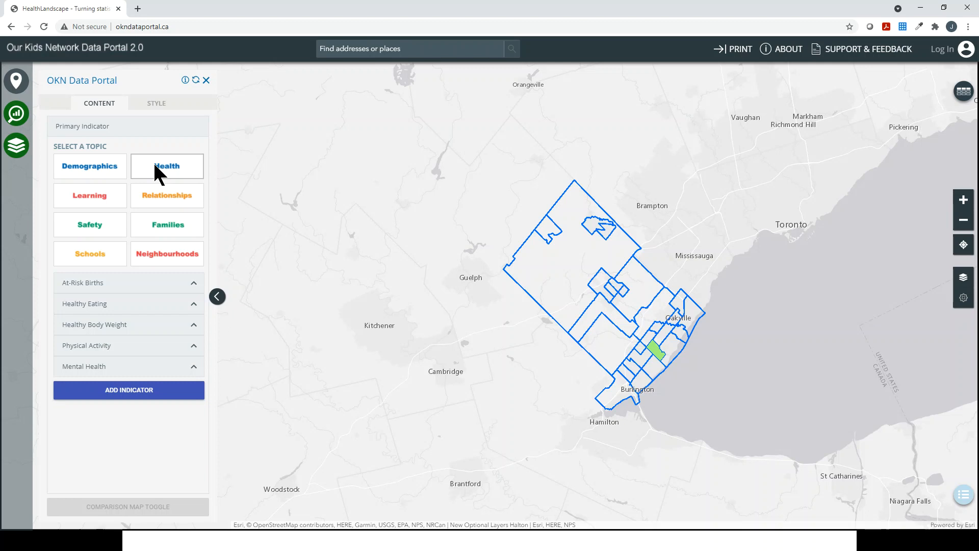
Step: Map the Healthy Eating indicator for kindergarten children eating daily breakfast, switching the year to 2015 and back to 2018
click(98, 306)
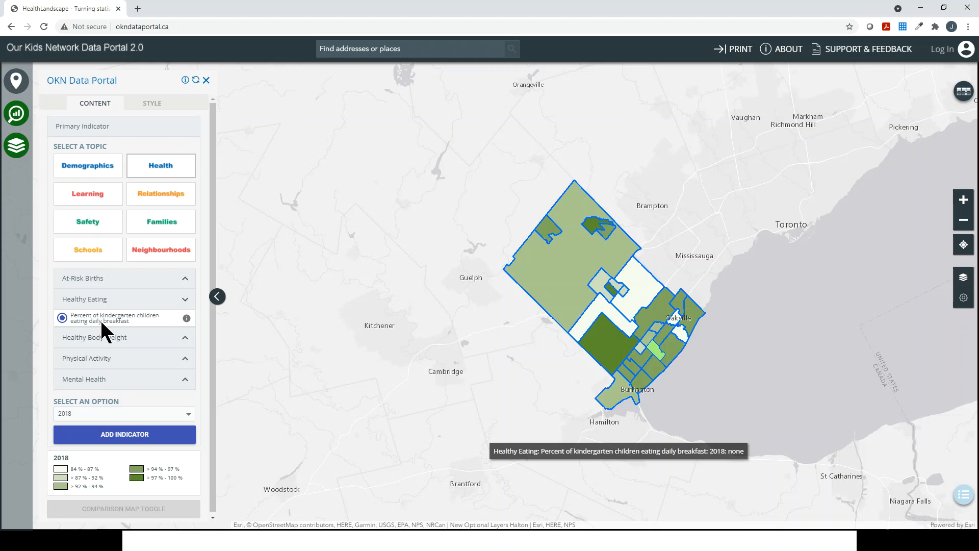
click(110, 414)
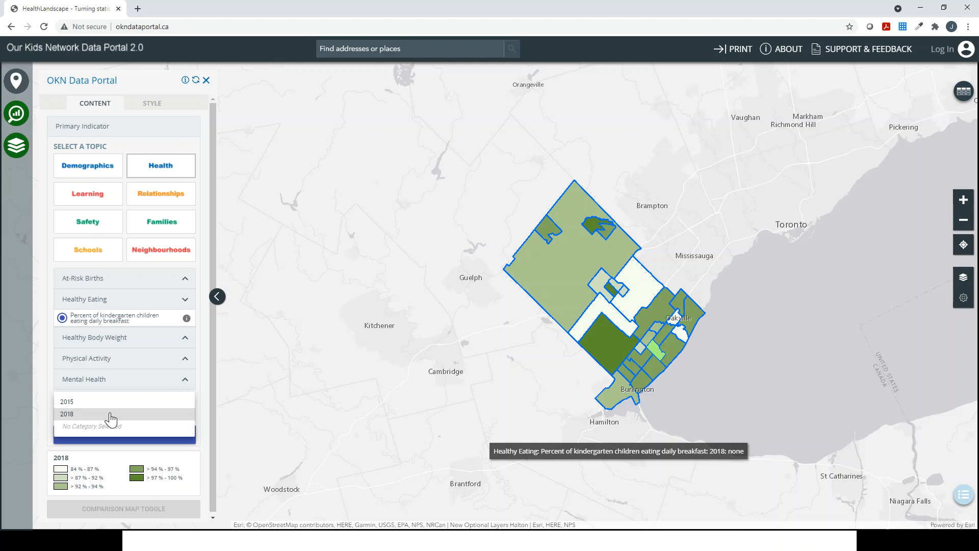
click(111, 401)
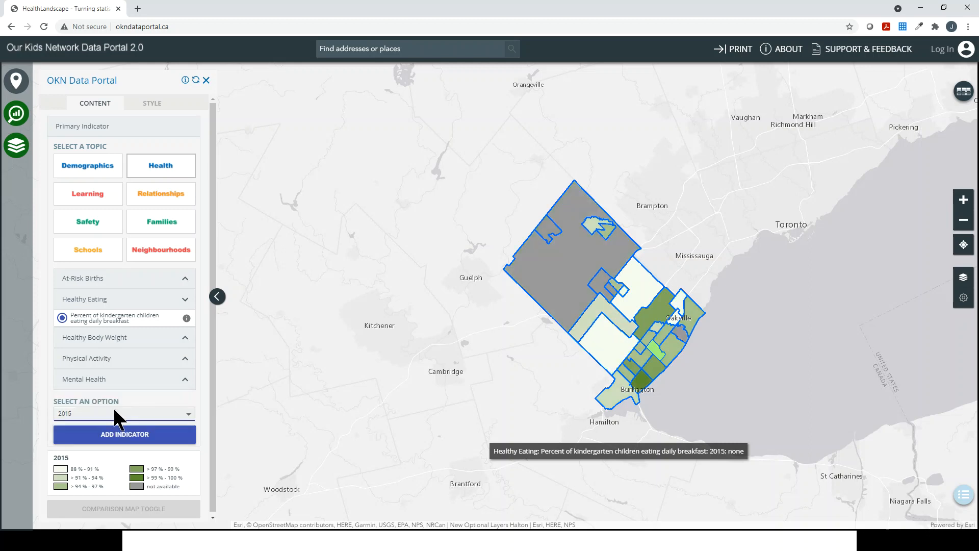
click(113, 414)
click(98, 427)
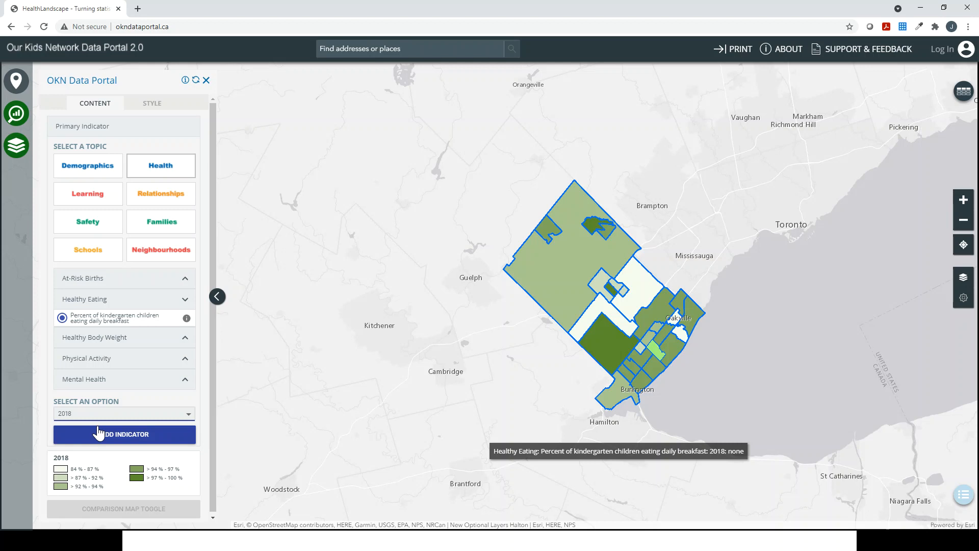
Step: Look up the daily breakfast percentages of North Burlington and its neighbouring area on the map
click(549, 310)
click(601, 341)
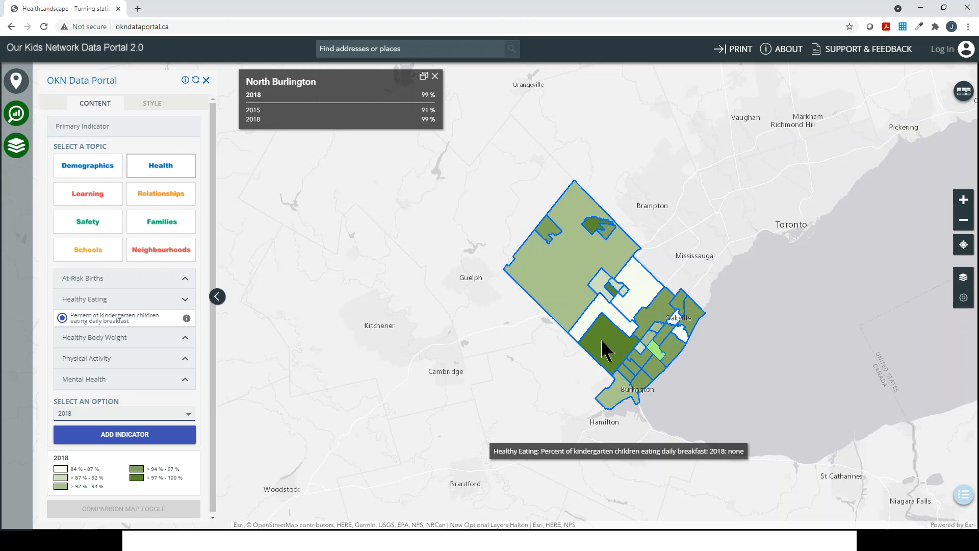
click(628, 309)
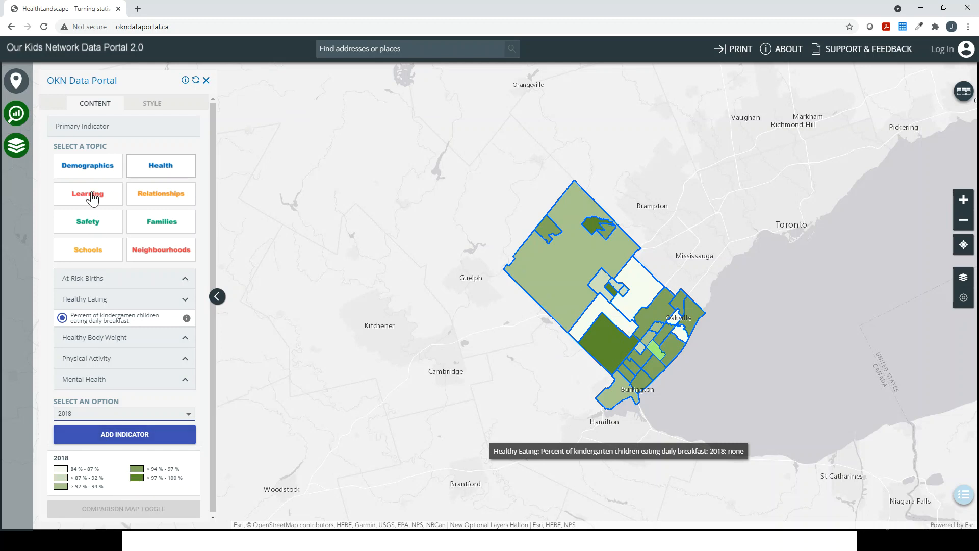
Step: Set the map's color scheme to Qualitative and its distribution to Equal-interval
click(155, 105)
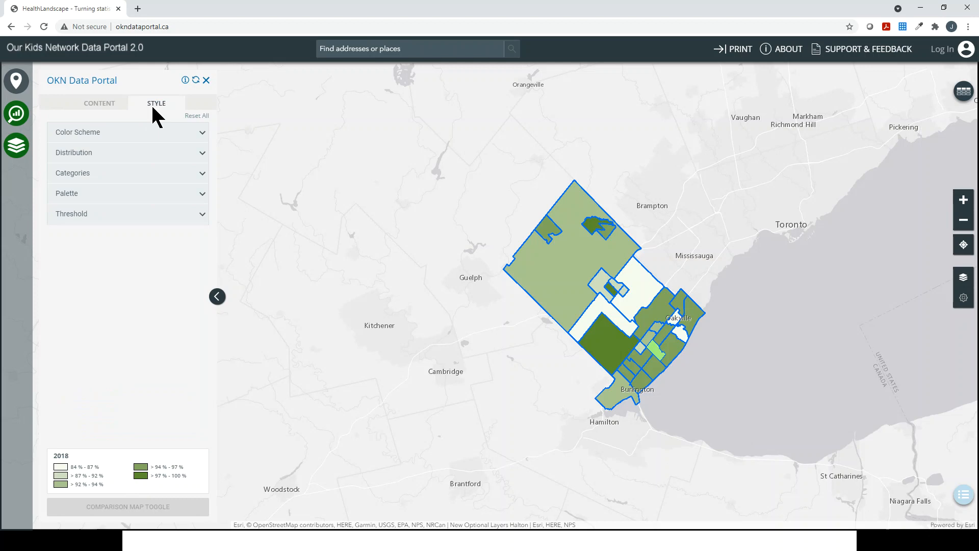
click(111, 135)
click(85, 170)
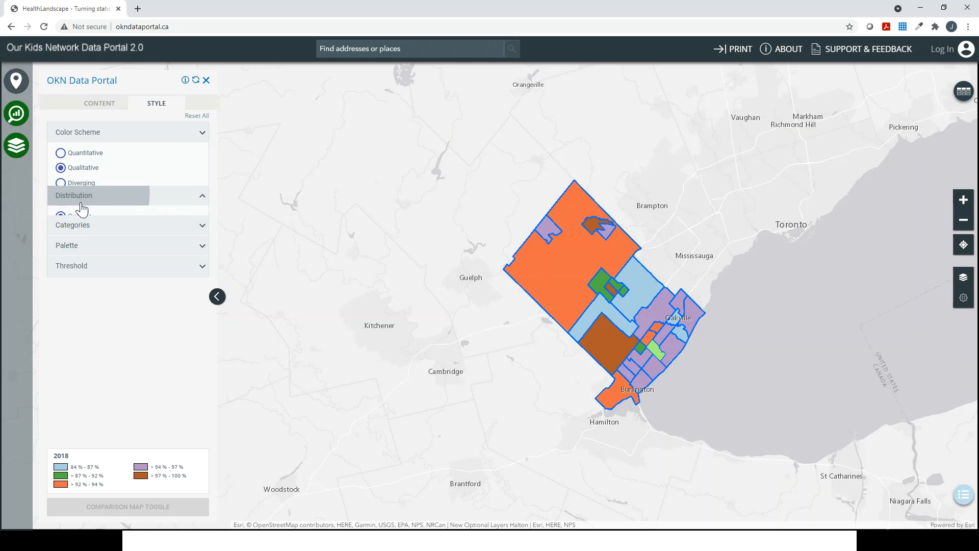
click(76, 205)
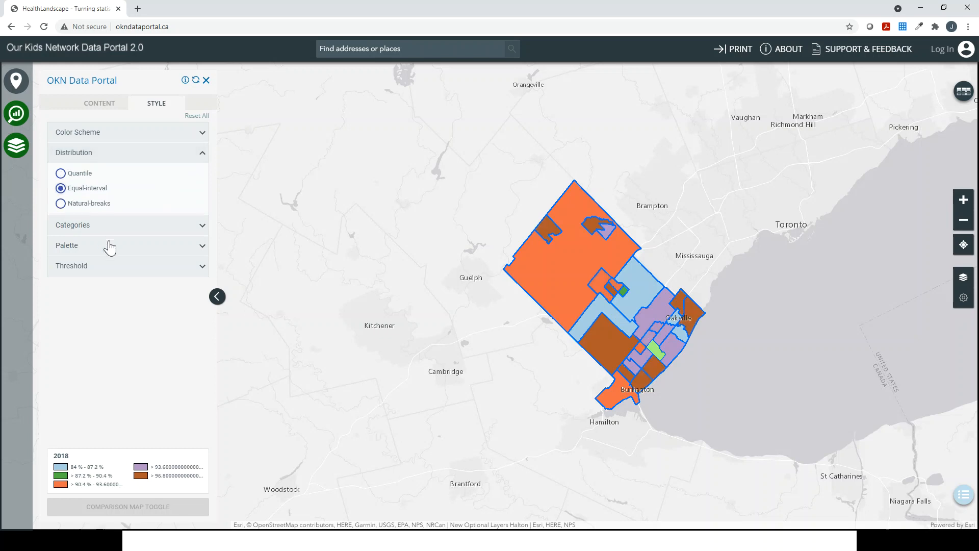
Step: Reduce the number of map categories to 4 and apply the white-to-dark-blue palette in the fourth row
click(103, 228)
drag(97, 204, 86, 206)
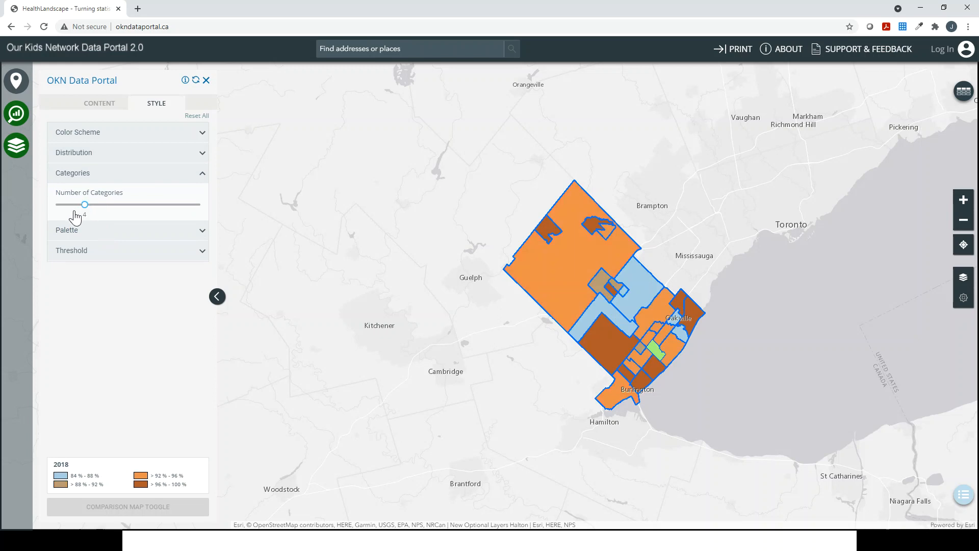
click(85, 232)
click(94, 255)
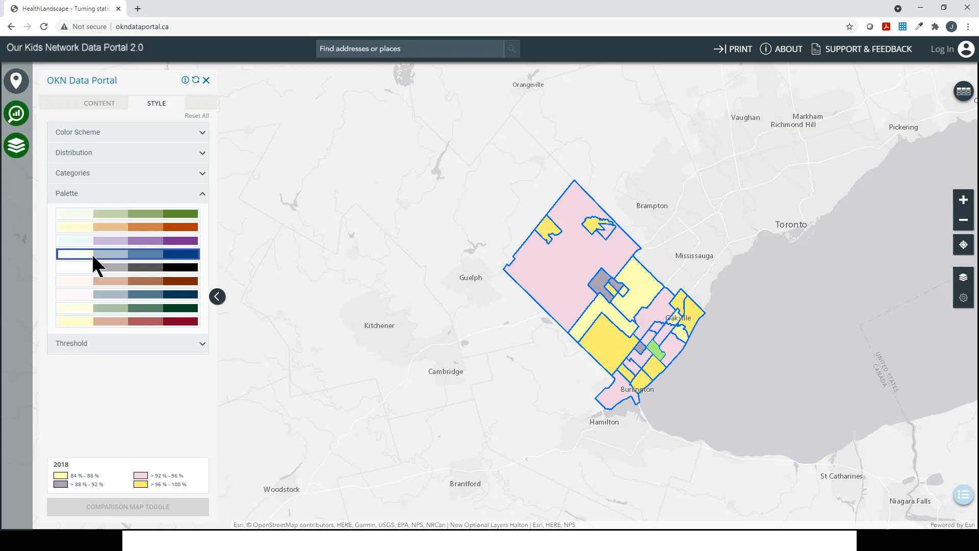
Step: Lower the threshold data range's upper limit to 91, reset all map style settings, and return to the indicator content
click(87, 352)
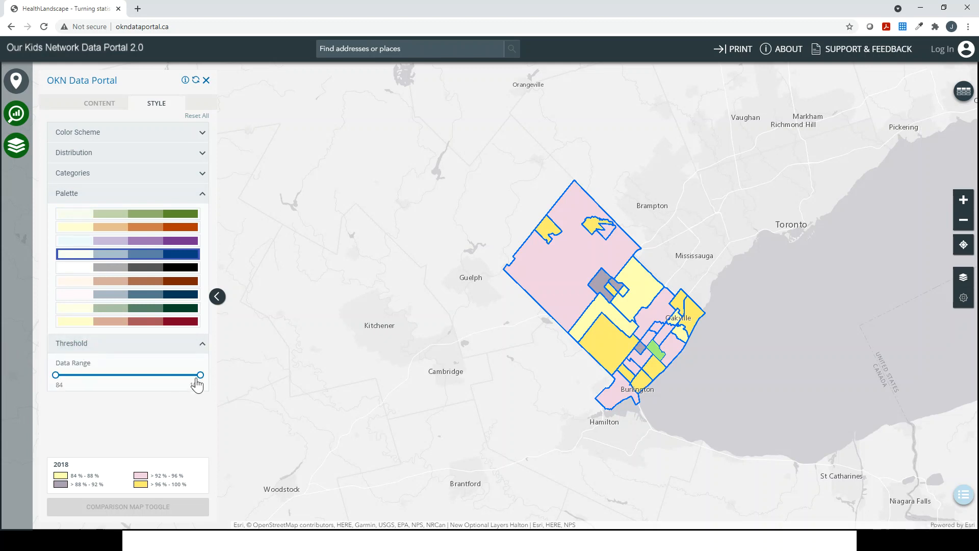
drag(202, 376, 119, 371)
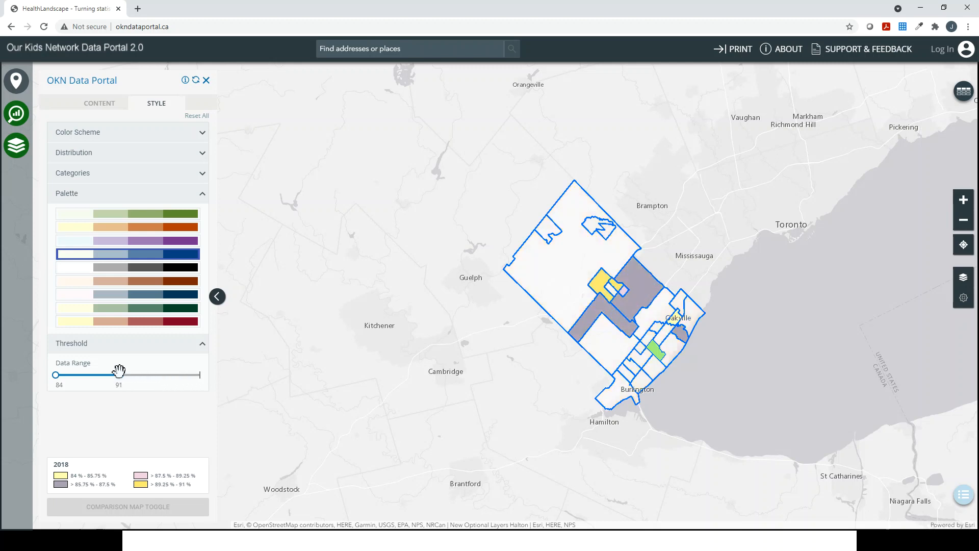
click(199, 116)
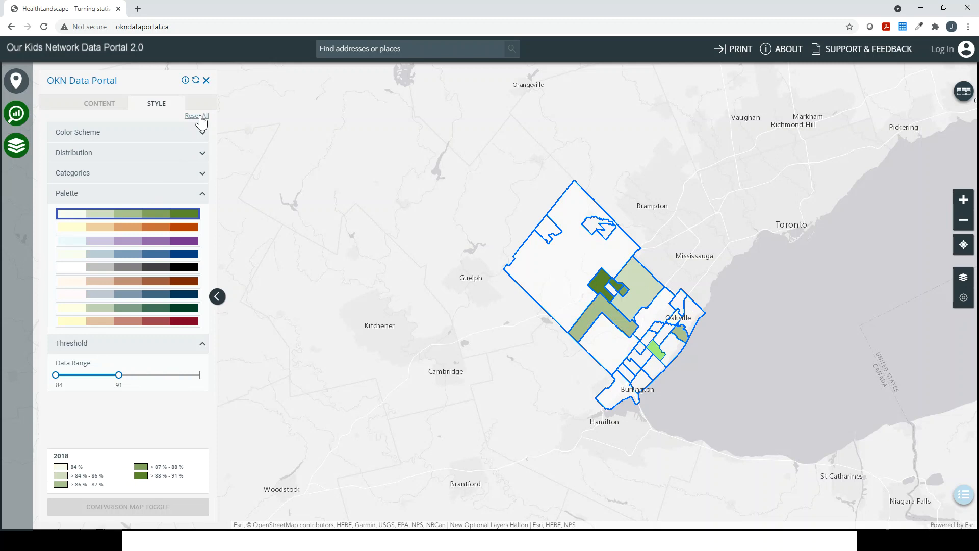
click(103, 108)
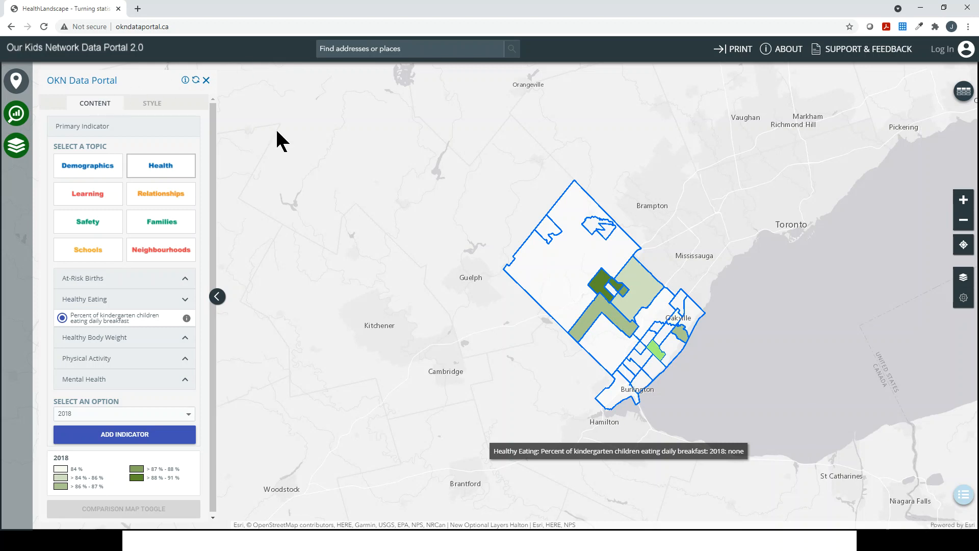
Step: Look up the daily breakfast percentages of South Central Milton and Upper East Milton on the map
click(963, 200)
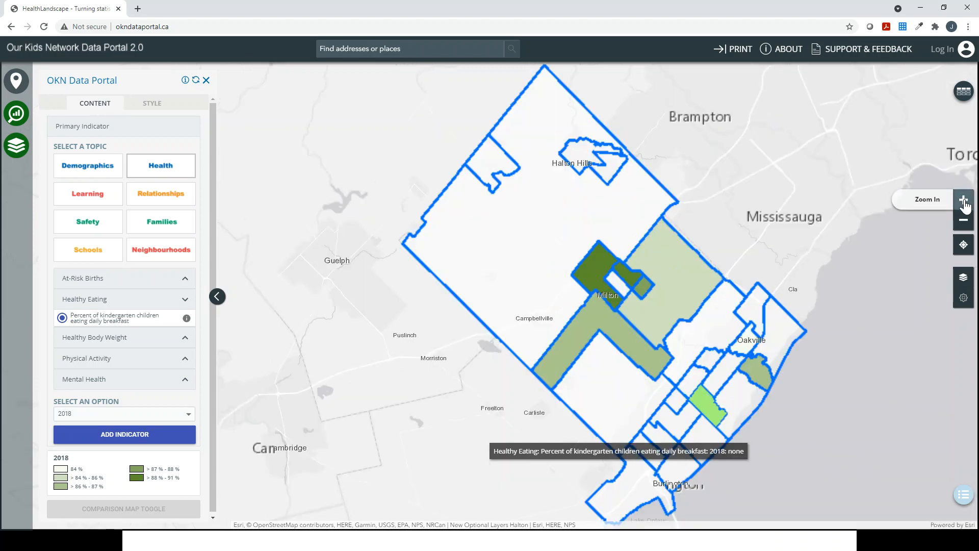
click(965, 223)
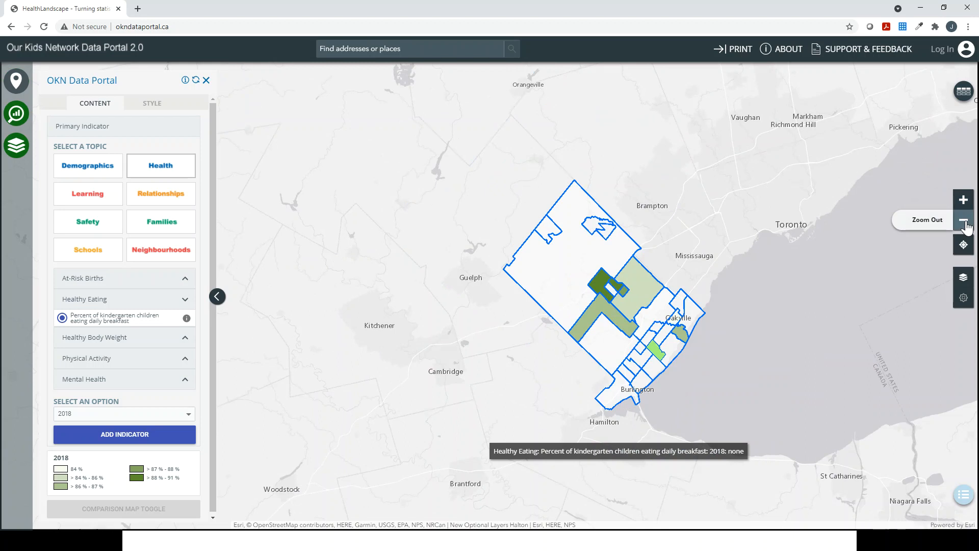
click(573, 279)
drag(576, 261, 636, 312)
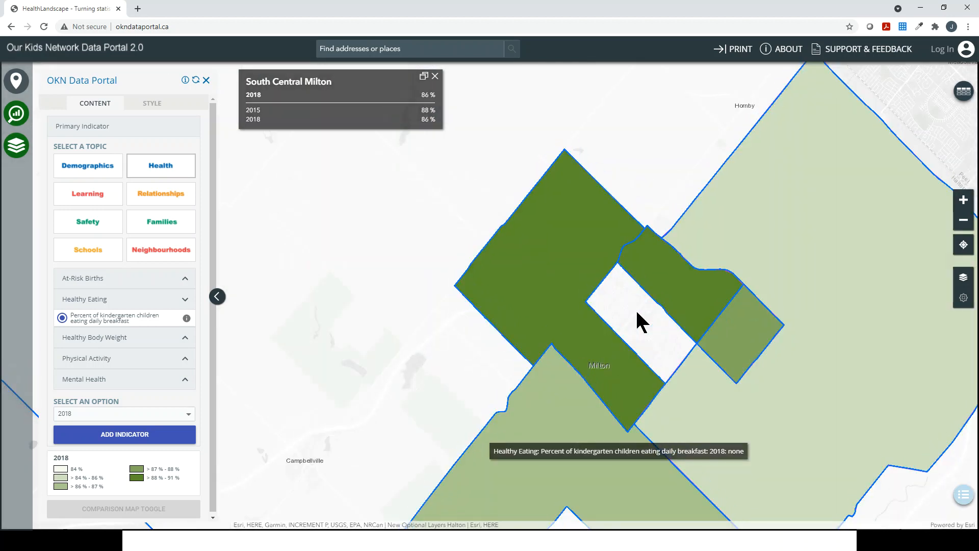
click(637, 312)
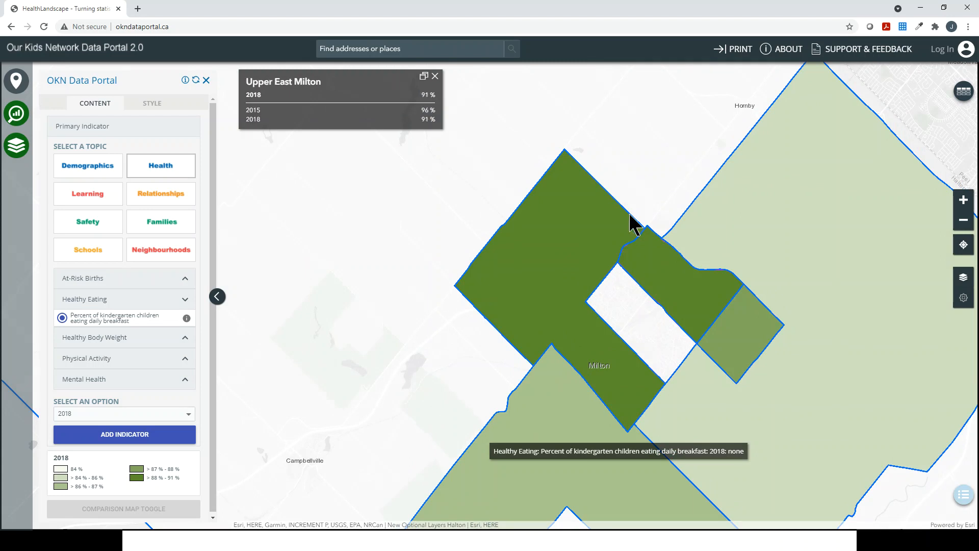
scroll(557, 255, down, 2)
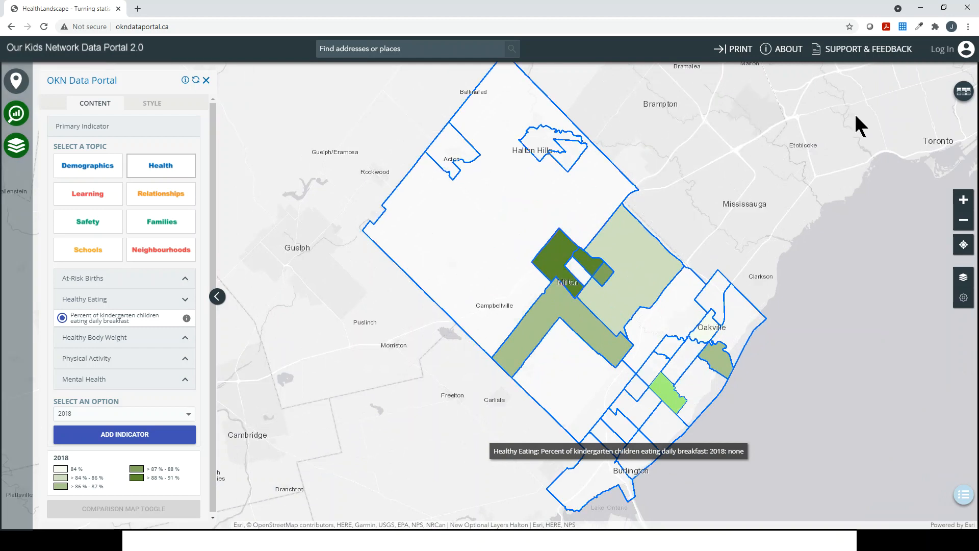
Step: Review the indicator's data table and its bar chart, checking the sort options and the bar for Burlington
click(964, 93)
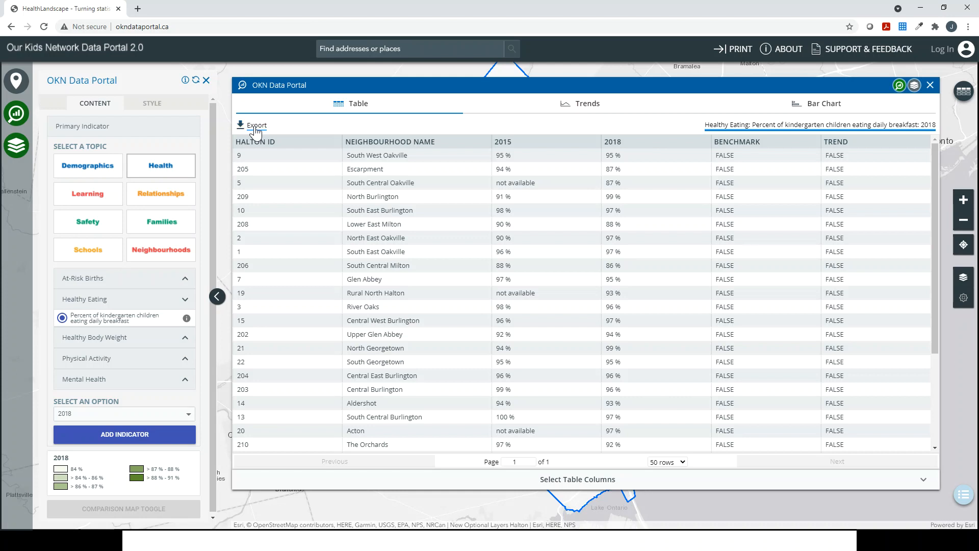
click(840, 108)
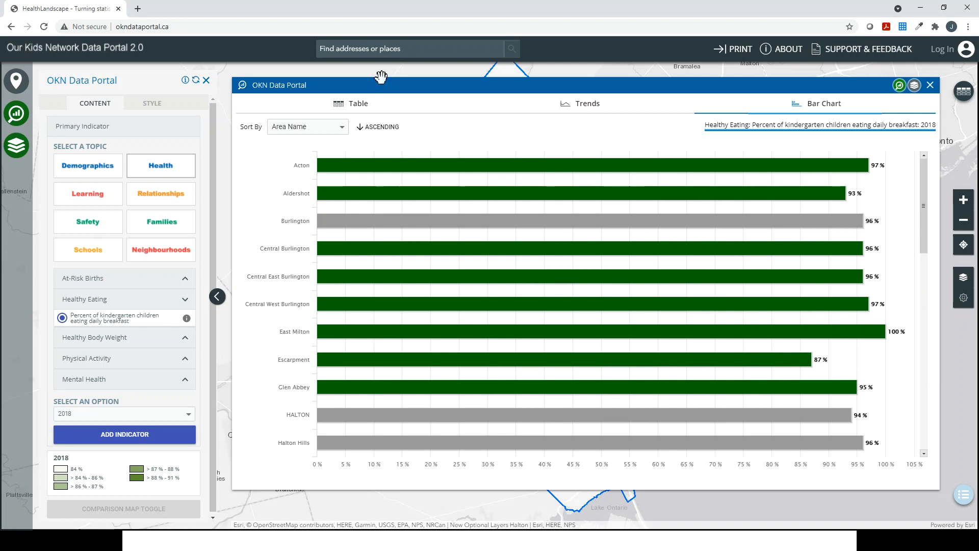
click(315, 130)
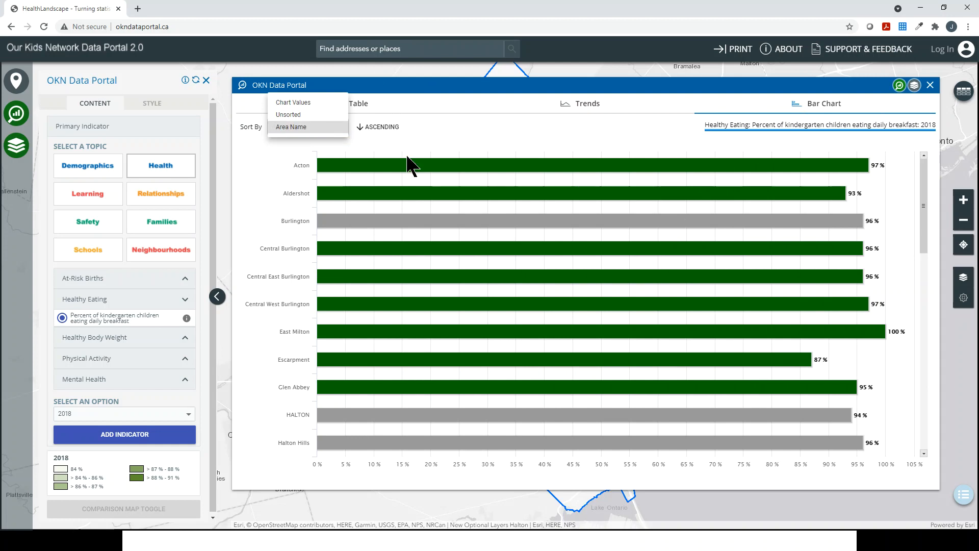
click(493, 128)
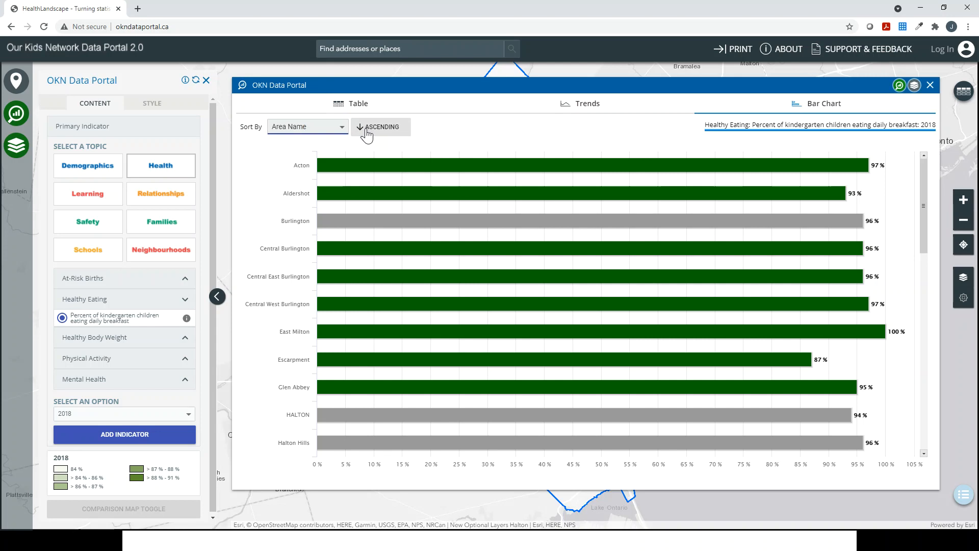
mouse_move(375, 225)
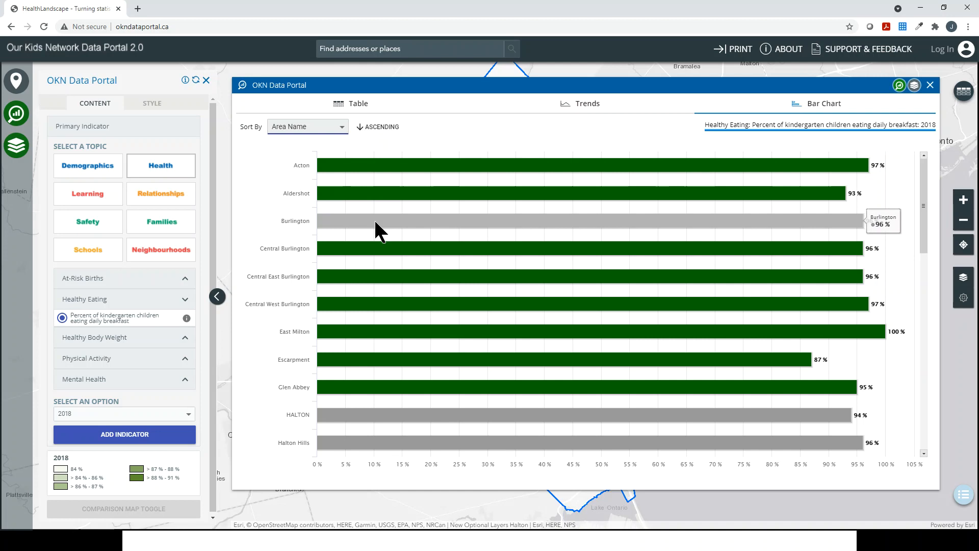
Step: Add Central Burlington, Central East Burlington and Central West Burlington to the indicator's trends chart
click(593, 112)
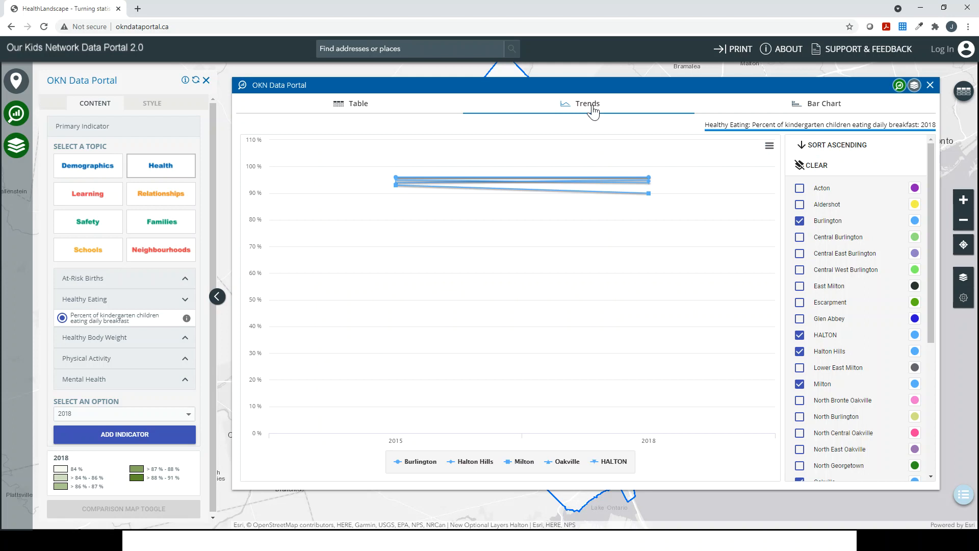
click(799, 238)
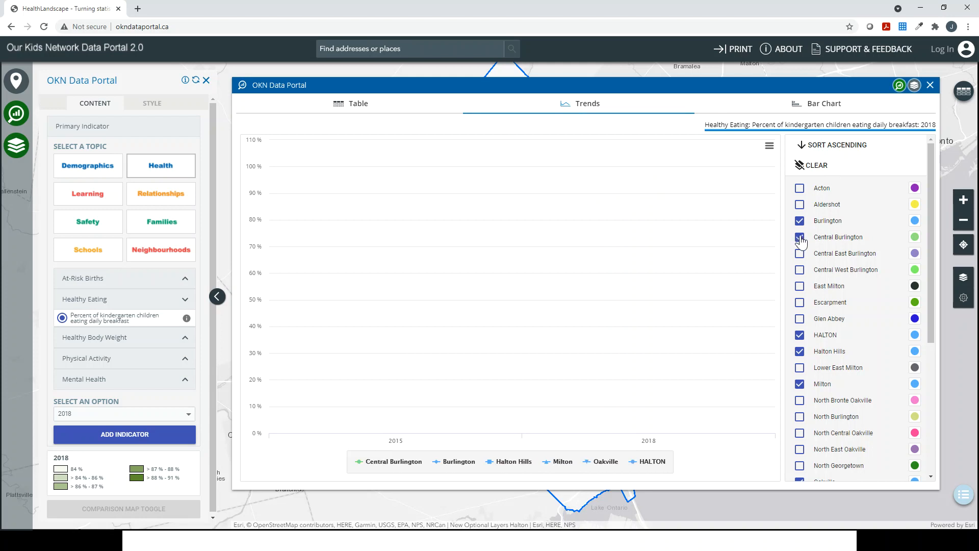
click(800, 254)
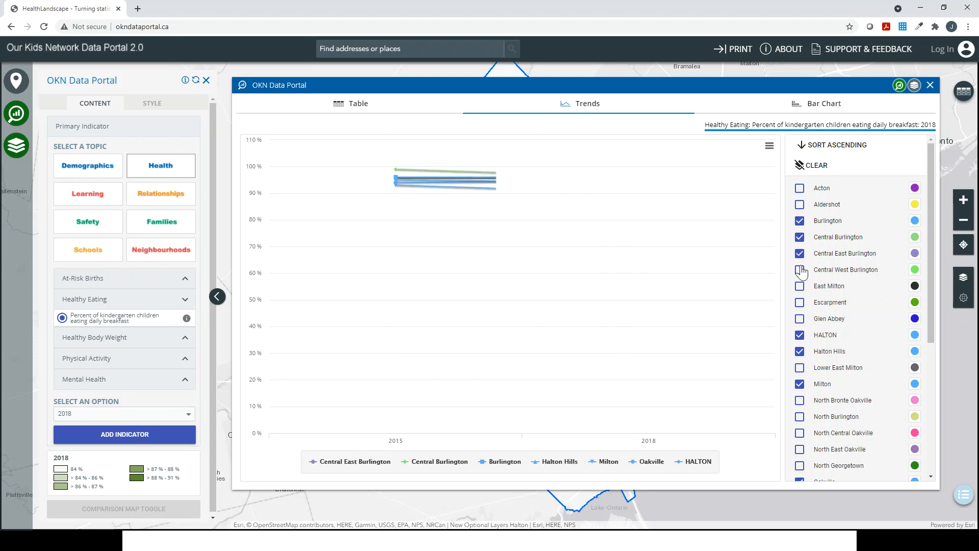
click(799, 270)
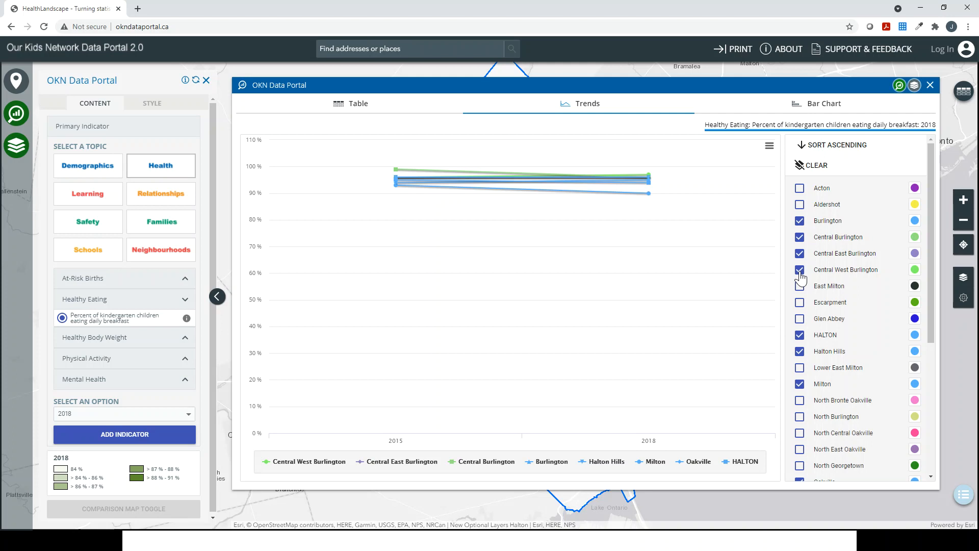
Step: Color the Central Burlington trend line red and the Central East Burlington line magenta, and close the data window
click(914, 238)
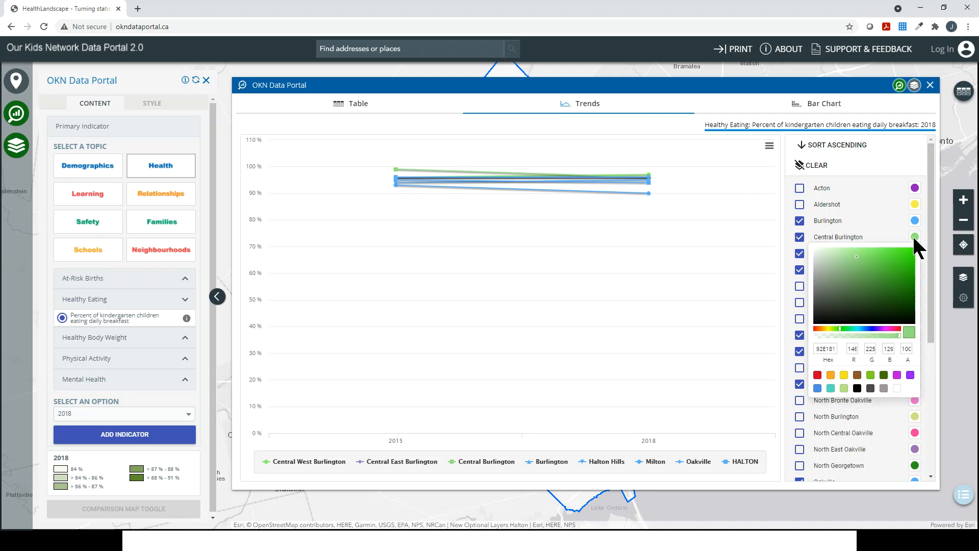
click(817, 375)
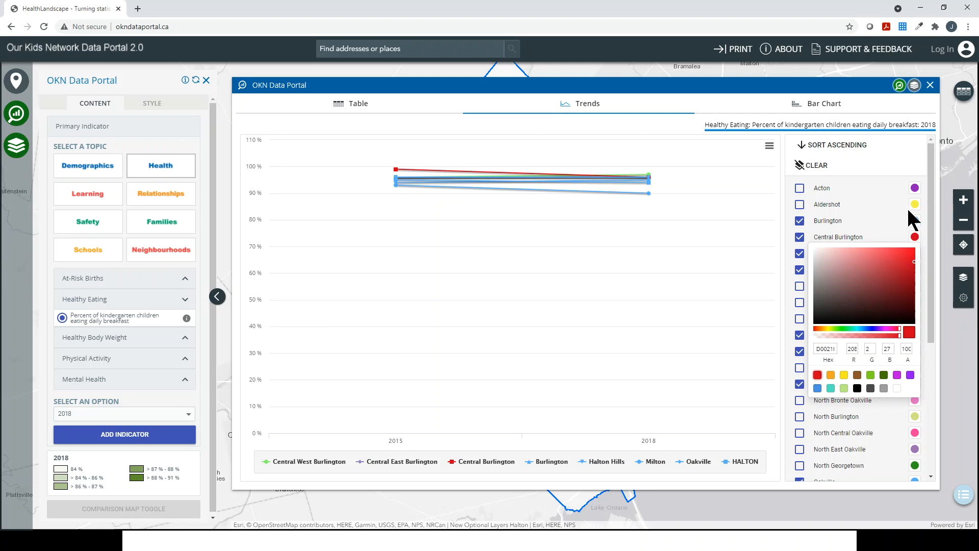
click(940, 229)
click(914, 253)
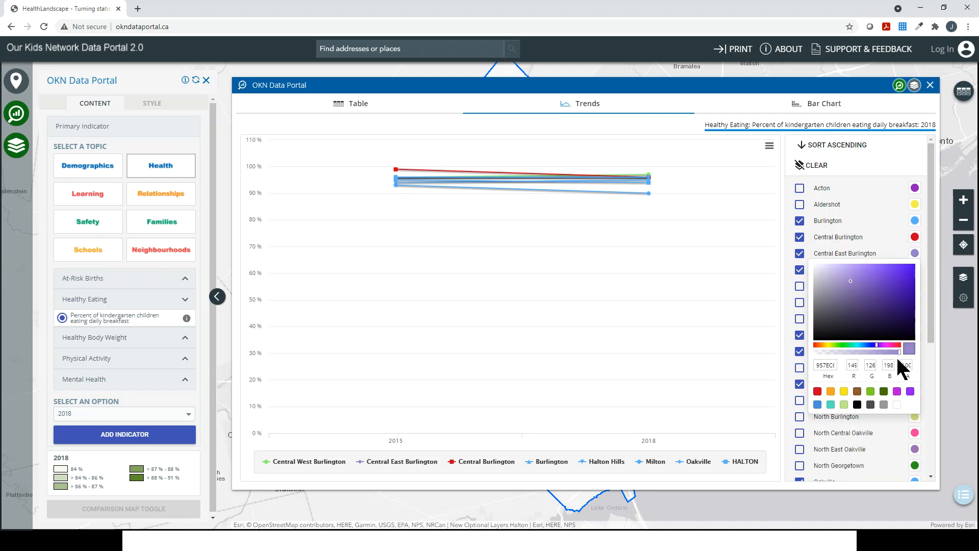
click(897, 391)
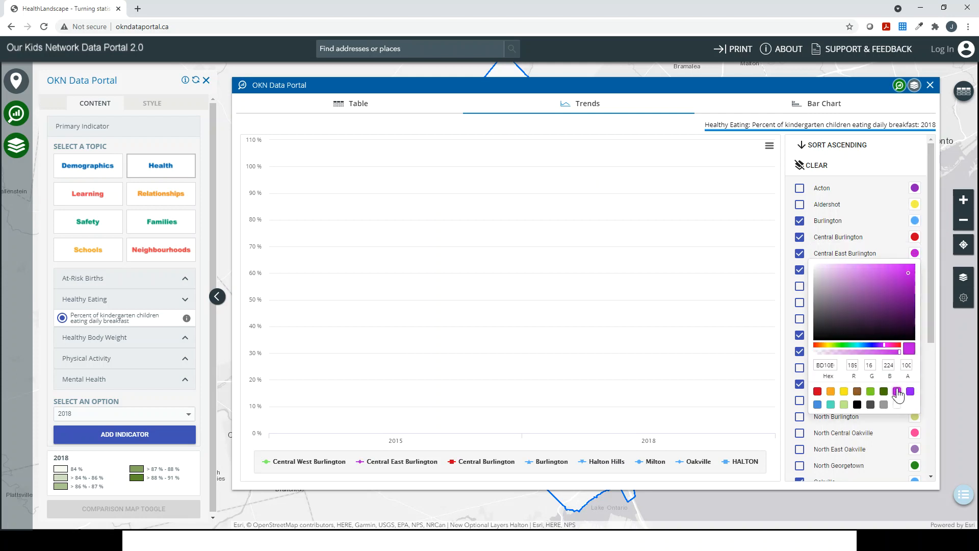
click(933, 289)
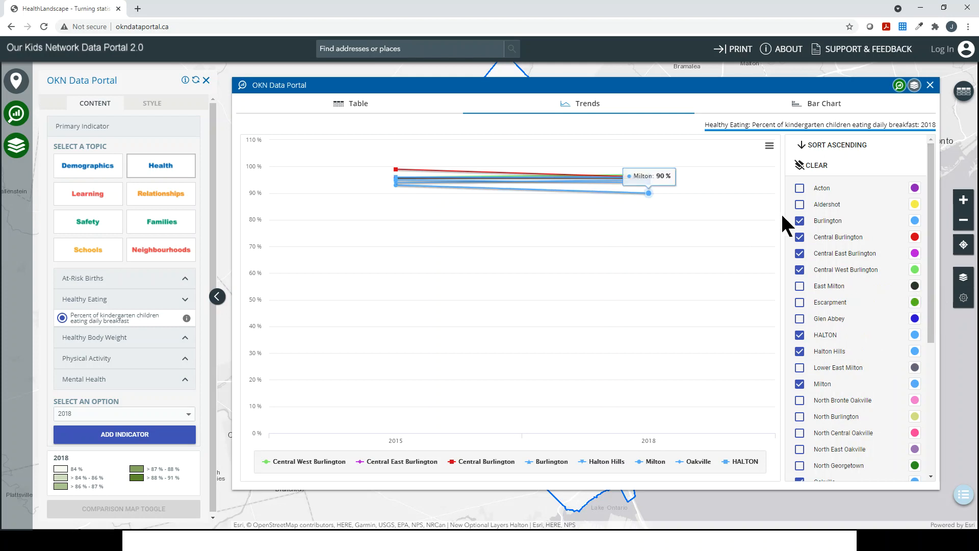
click(930, 85)
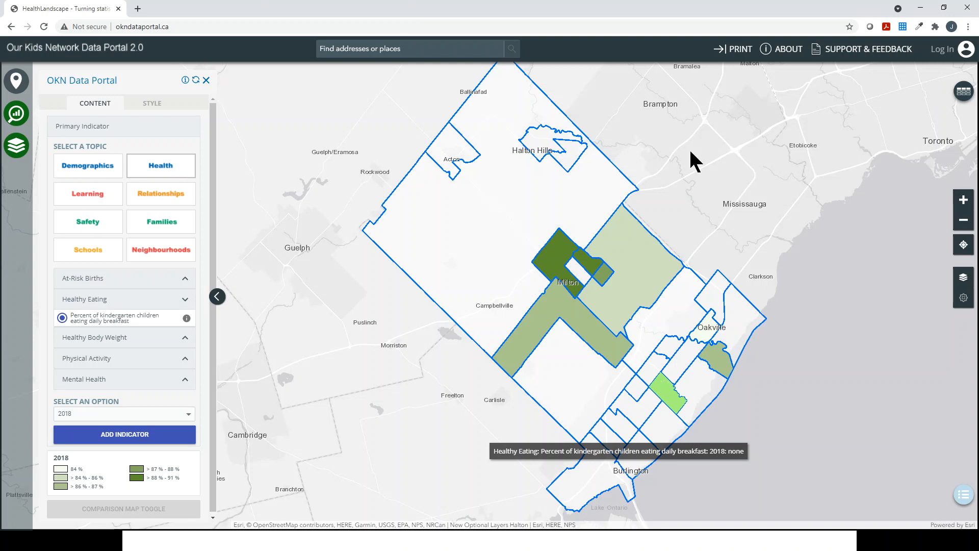
Step: Preview the map's PDF print layout with the data legend and full page map included, and close it without printing
click(735, 51)
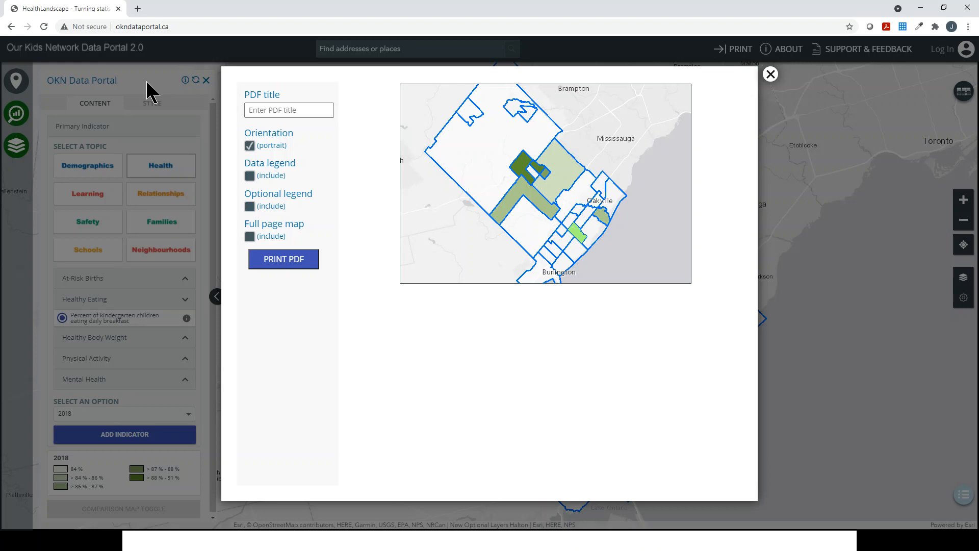
mouse_move(543, 163)
mouse_down()
mouse_move(619, 176)
mouse_move(487, 144)
mouse_move(536, 156)
mouse_up()
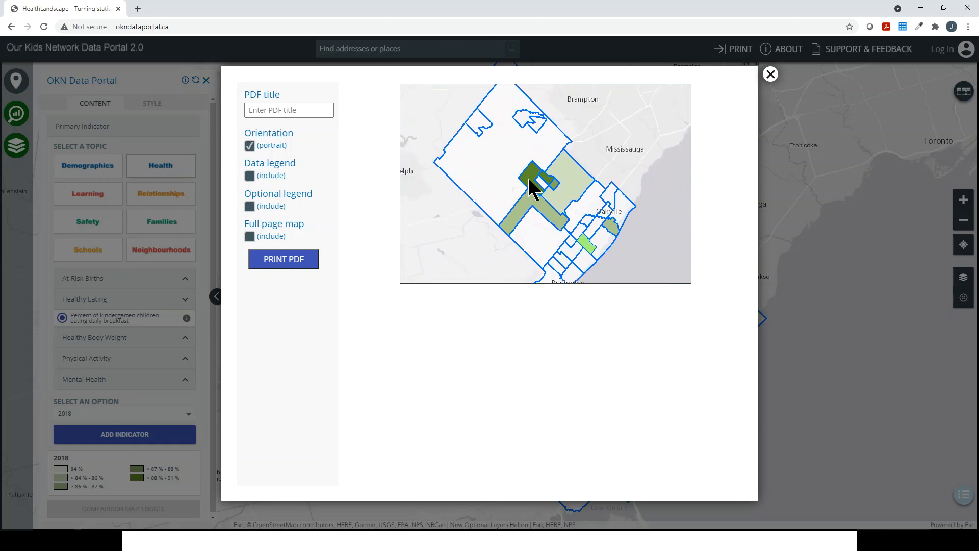
scroll(527, 177, up, 2)
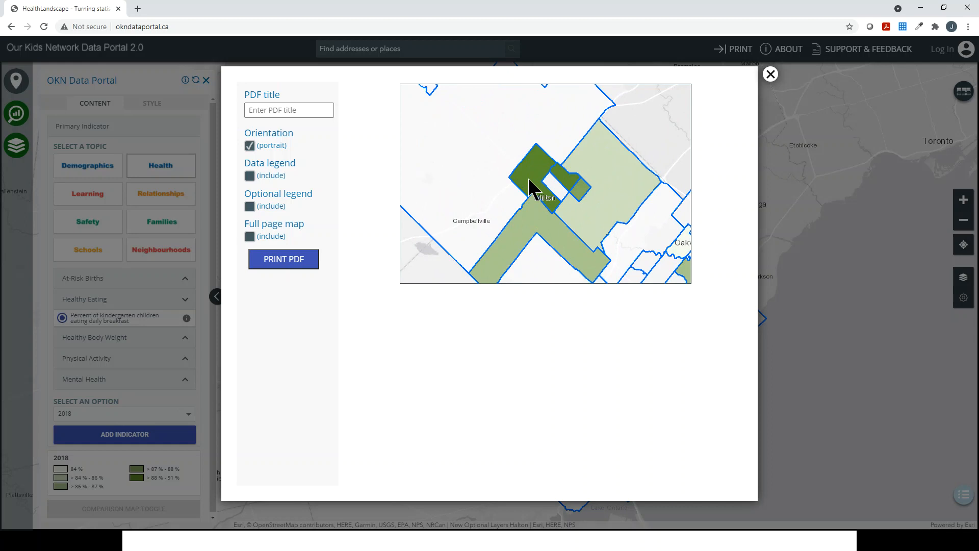
scroll(527, 176, down, 2)
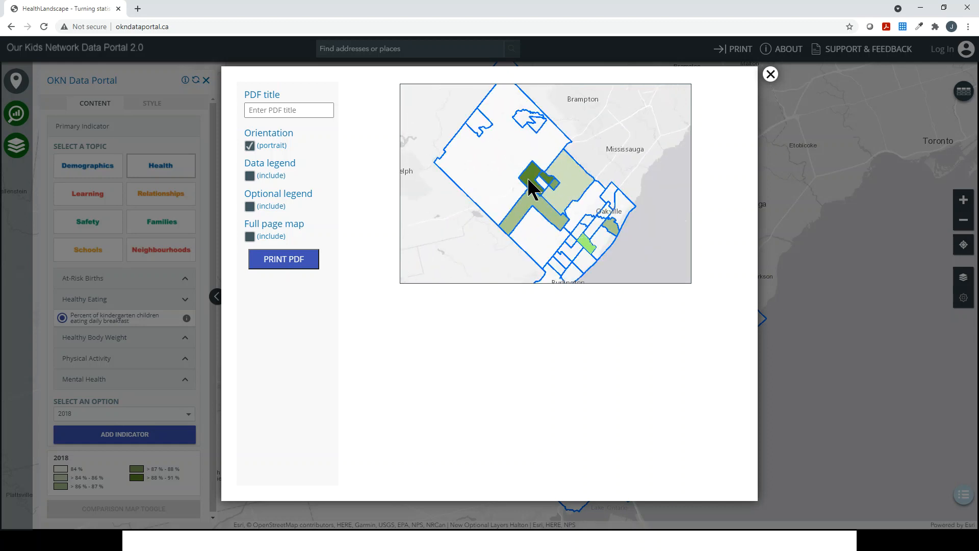
click(250, 175)
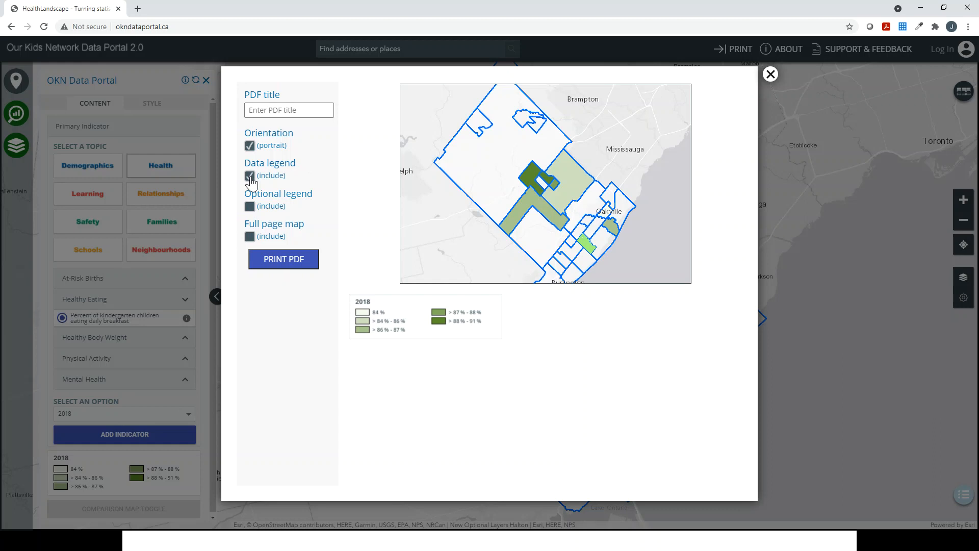
click(250, 237)
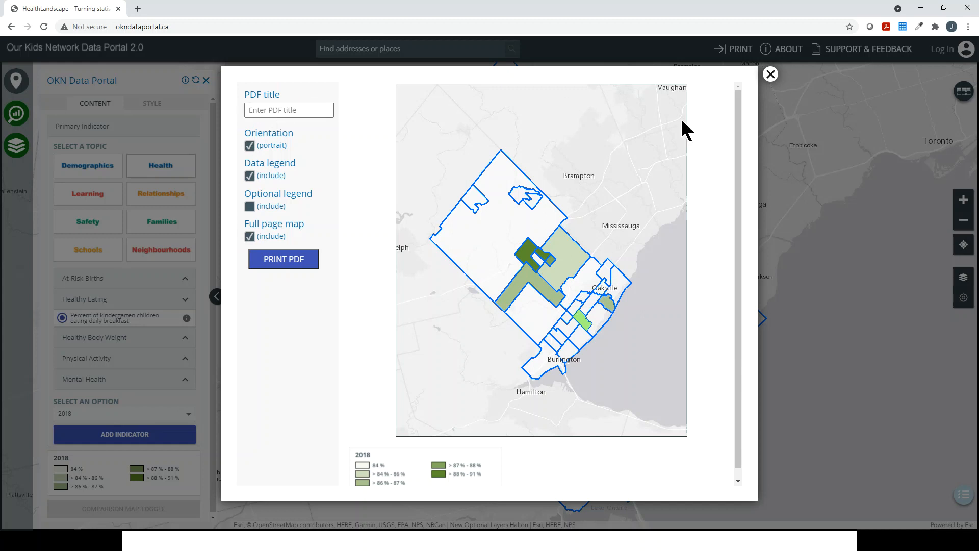
click(770, 74)
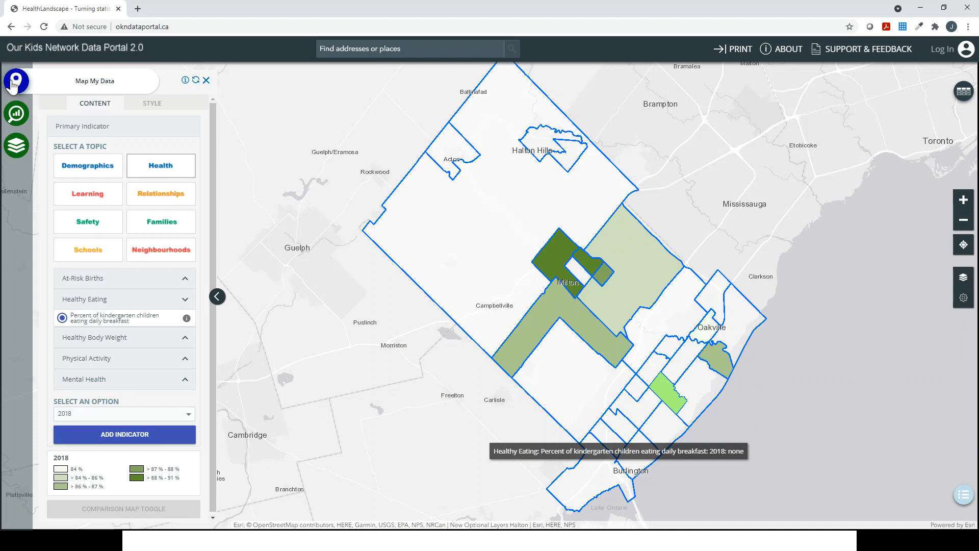
Step: View the optional layers list, and open the Map My Data tool past its introductory notice
click(14, 144)
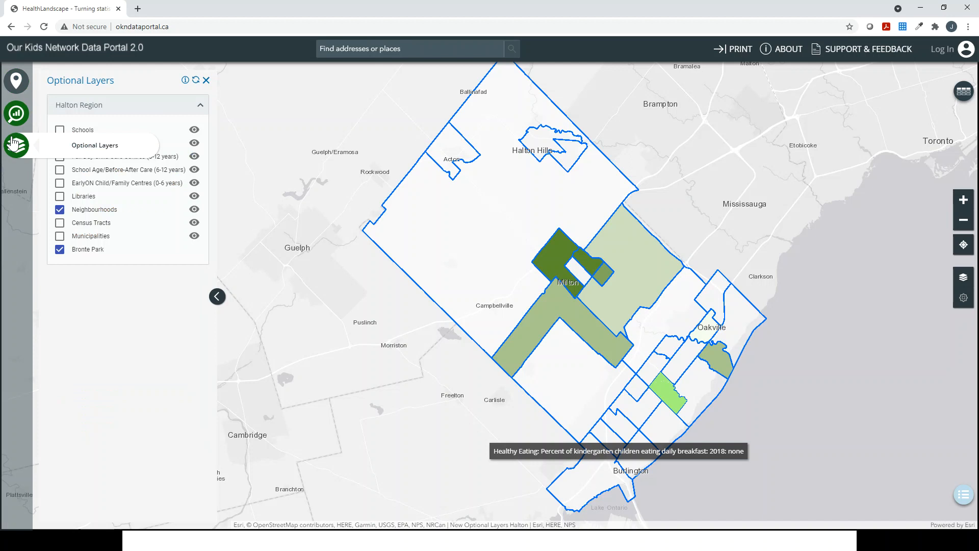
click(14, 79)
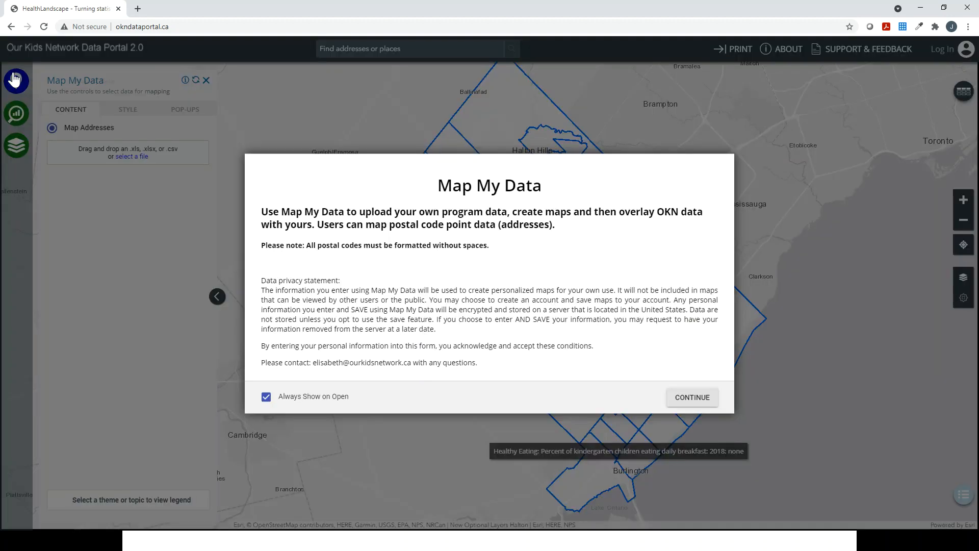
click(707, 400)
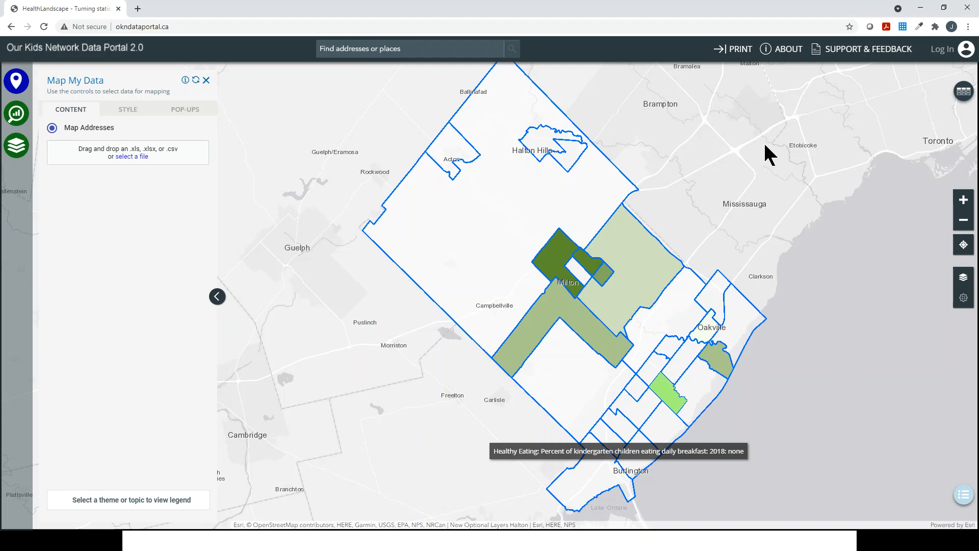
Step: Look at the portal's feedback form through the support options and return to the data portal
click(872, 51)
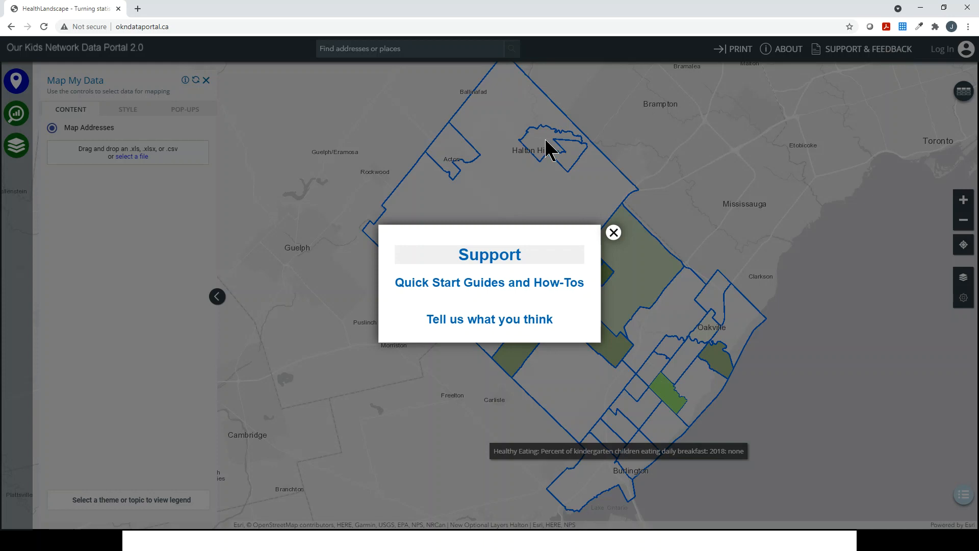
click(477, 323)
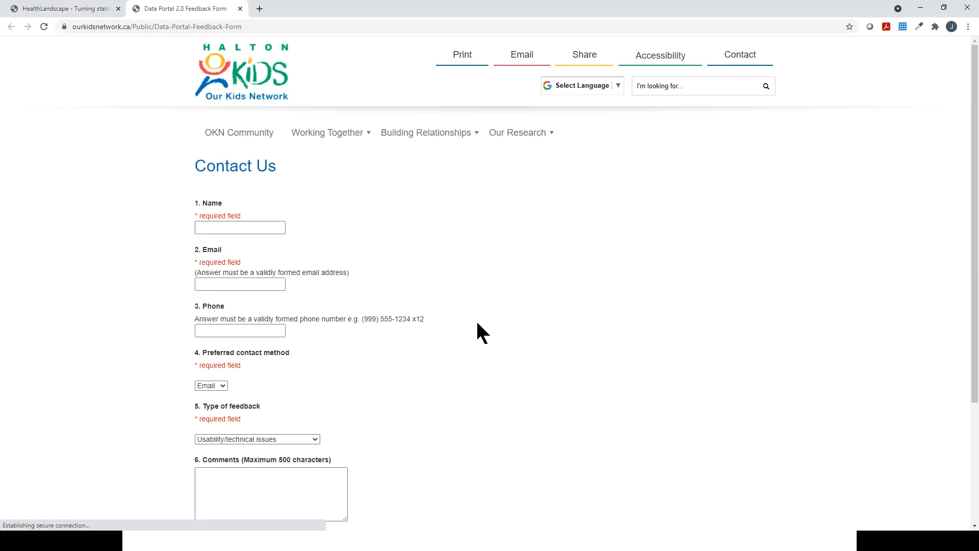
click(100, 9)
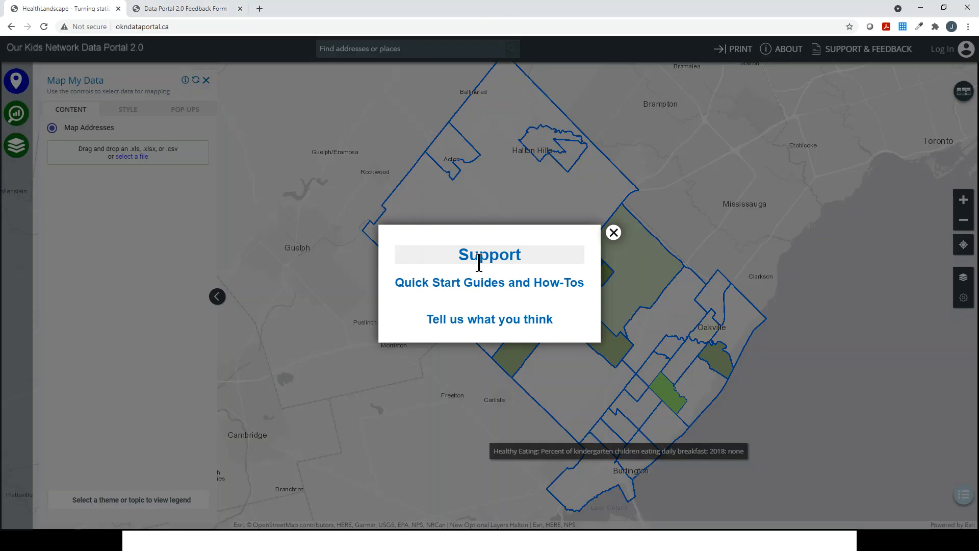
Step: Open the Quick Start Guides and How-Tos page and review the expanded list of Data Portal 2.0 Resources
click(489, 287)
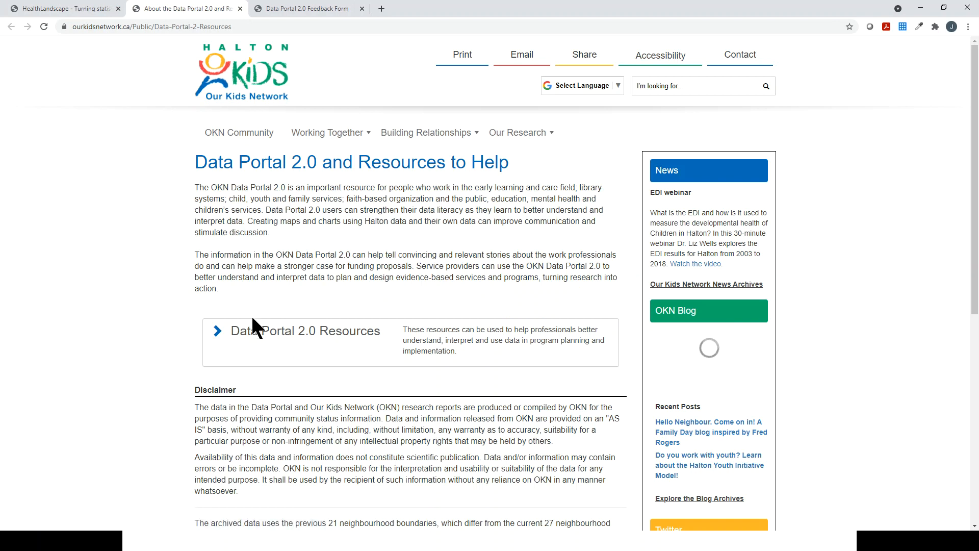
click(215, 333)
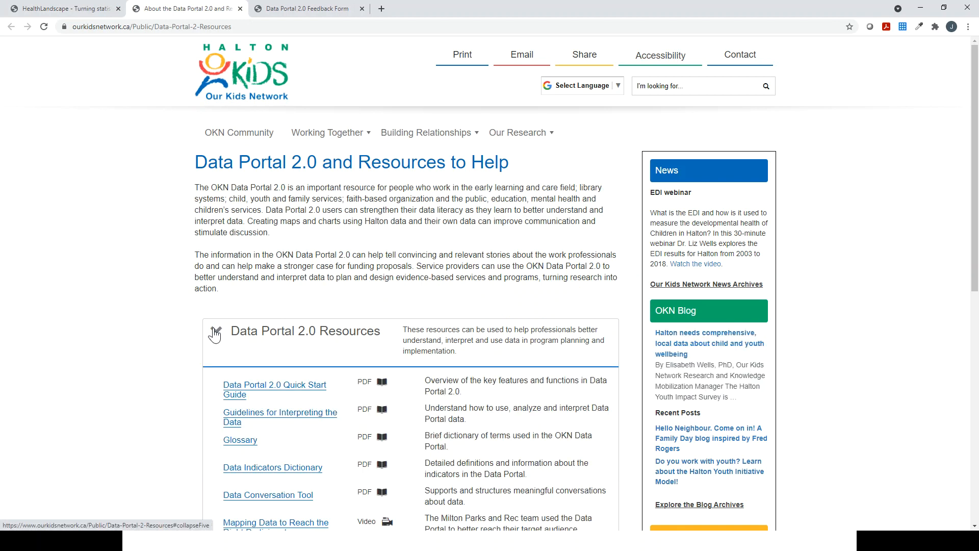
scroll(236, 310, down, 3)
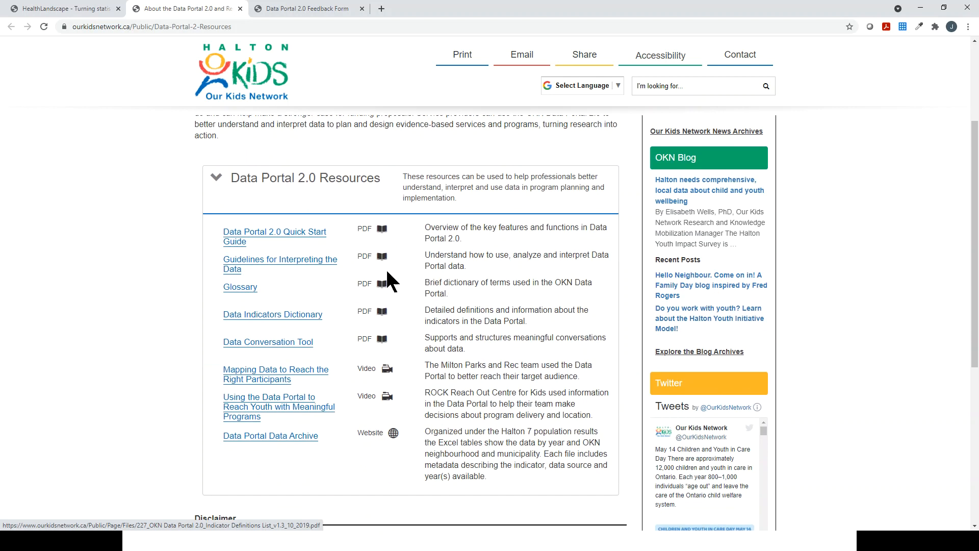